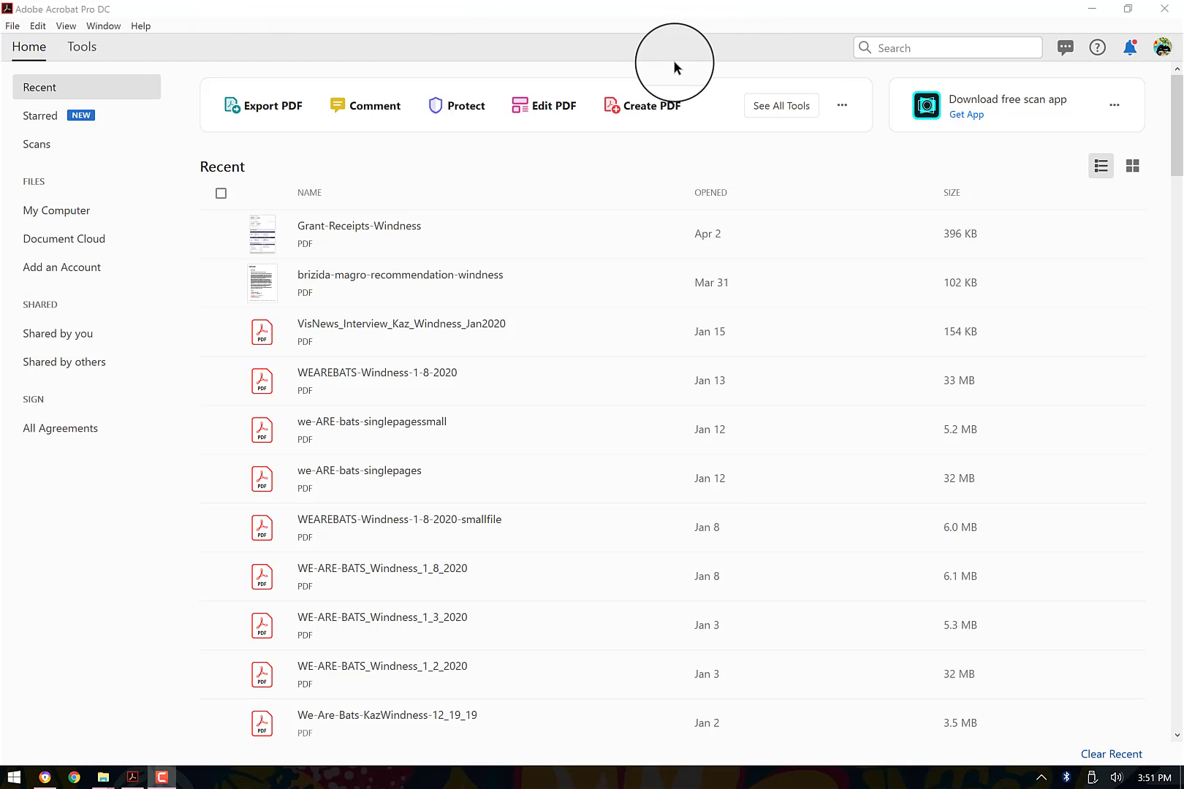
Start the Combine Files tool from Create PDF's Multiple Files option
left_click(663, 115)
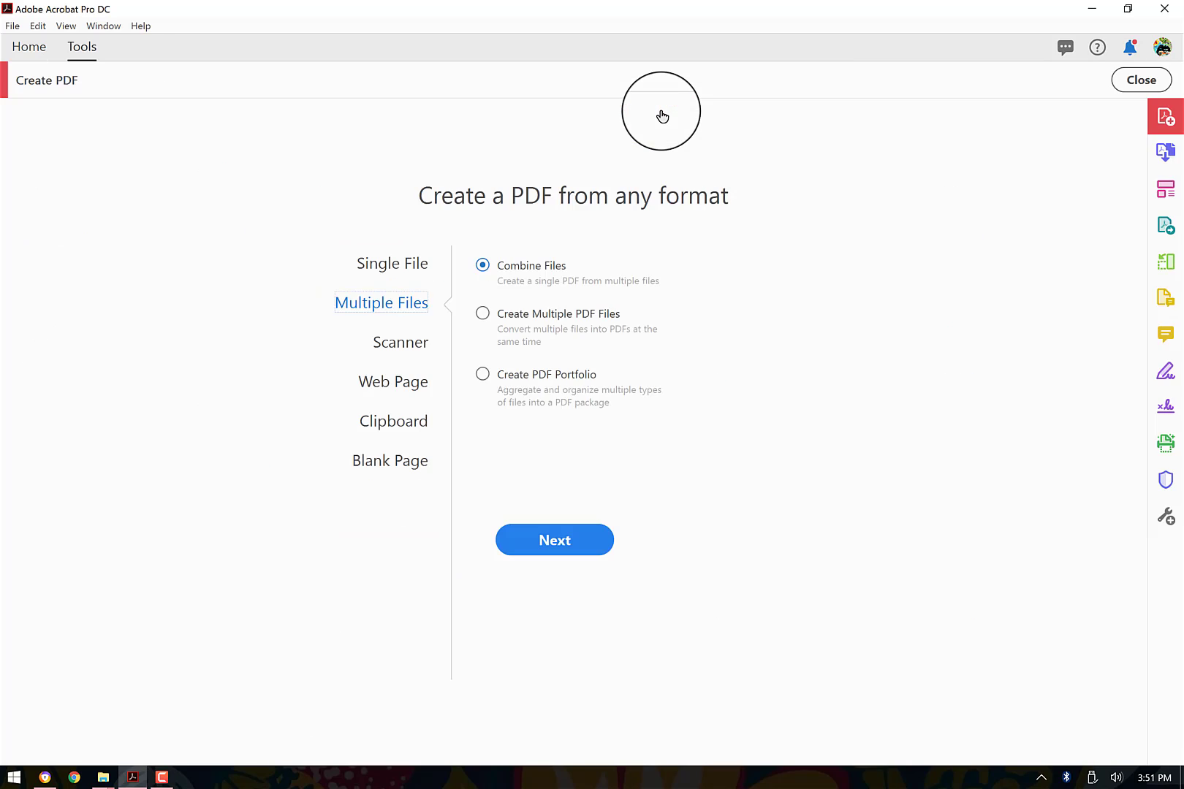
left_click(398, 269)
left_click(398, 304)
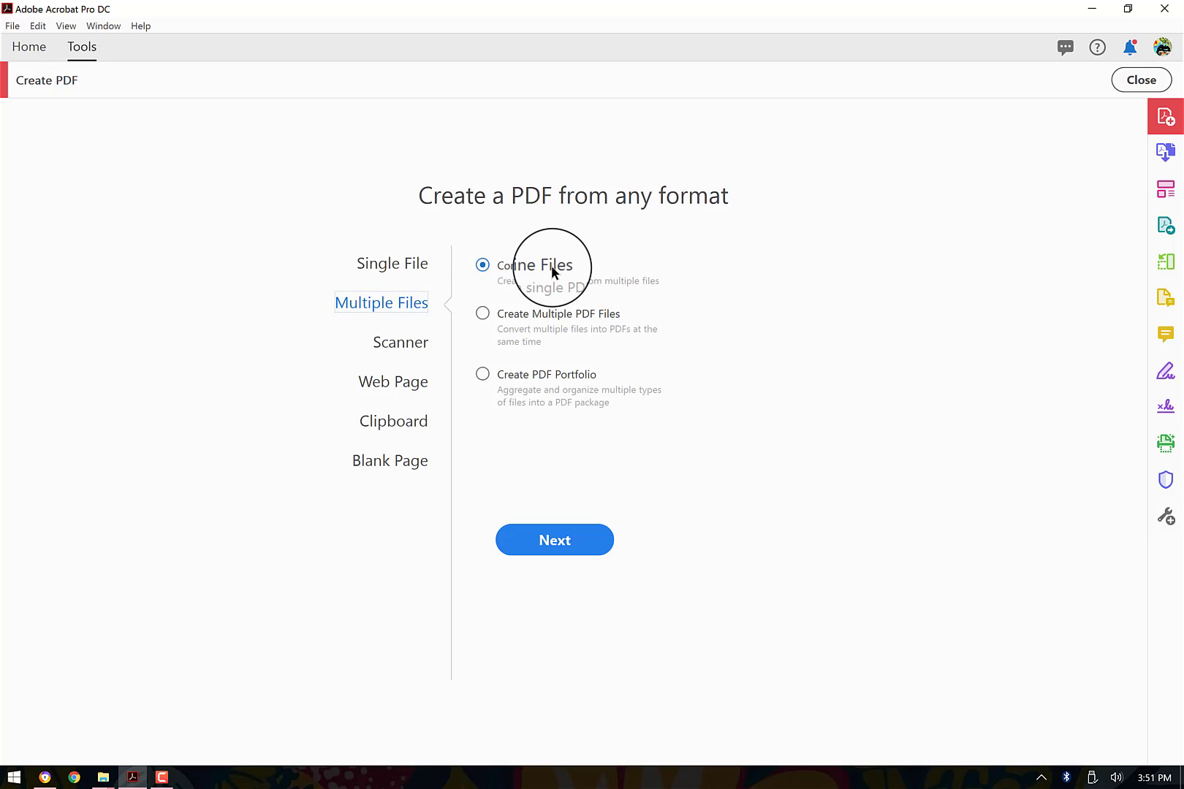
left_click(568, 548)
Add the nineteen Stabby-PDF images, chariot-stabby-windness.jpg through visit-windness-stabby.jpg, to the combine list
left_click(566, 490)
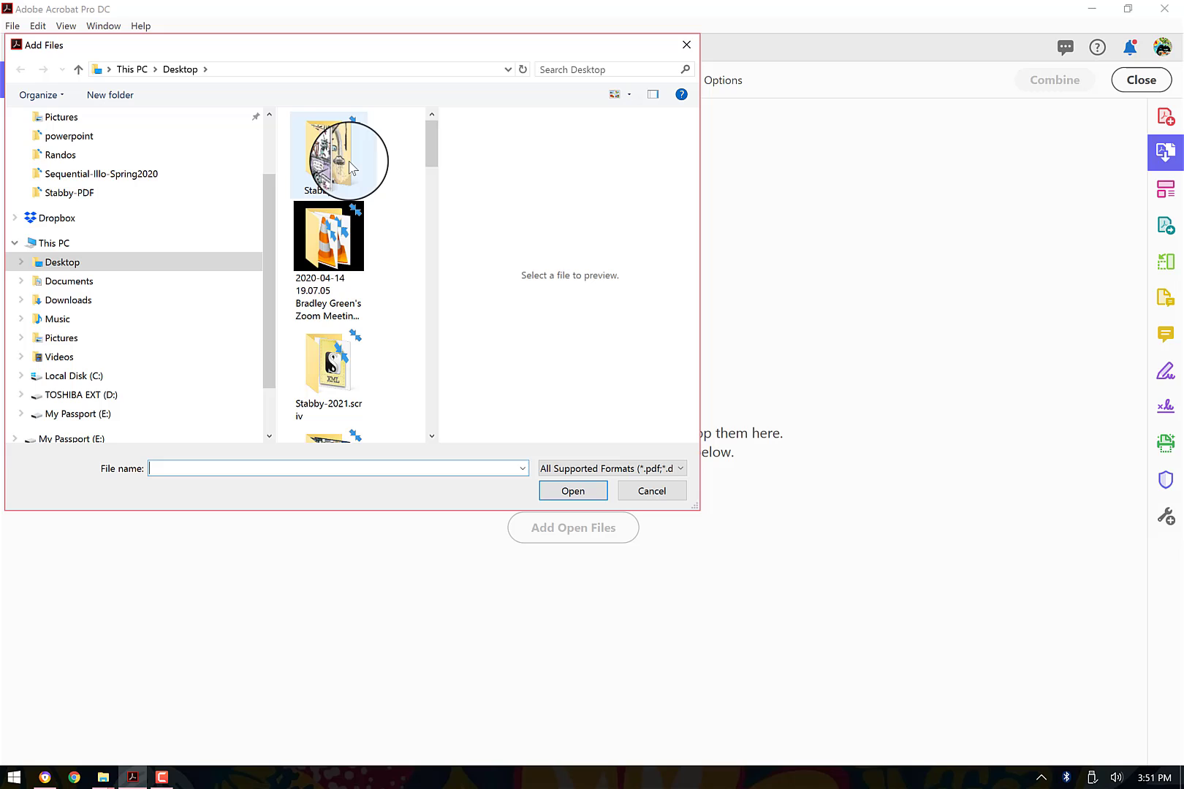
double_click(329, 167)
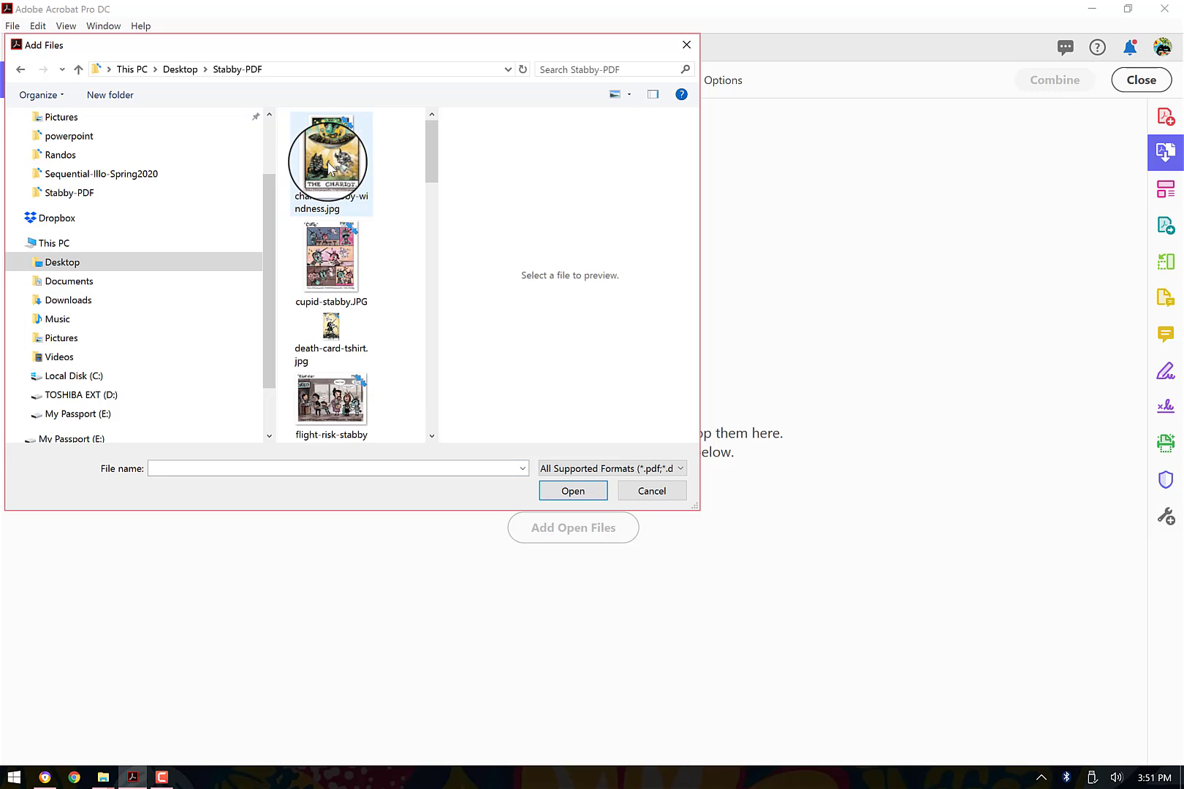
left_click(328, 166)
left_click_drag(428, 173, 456, 459)
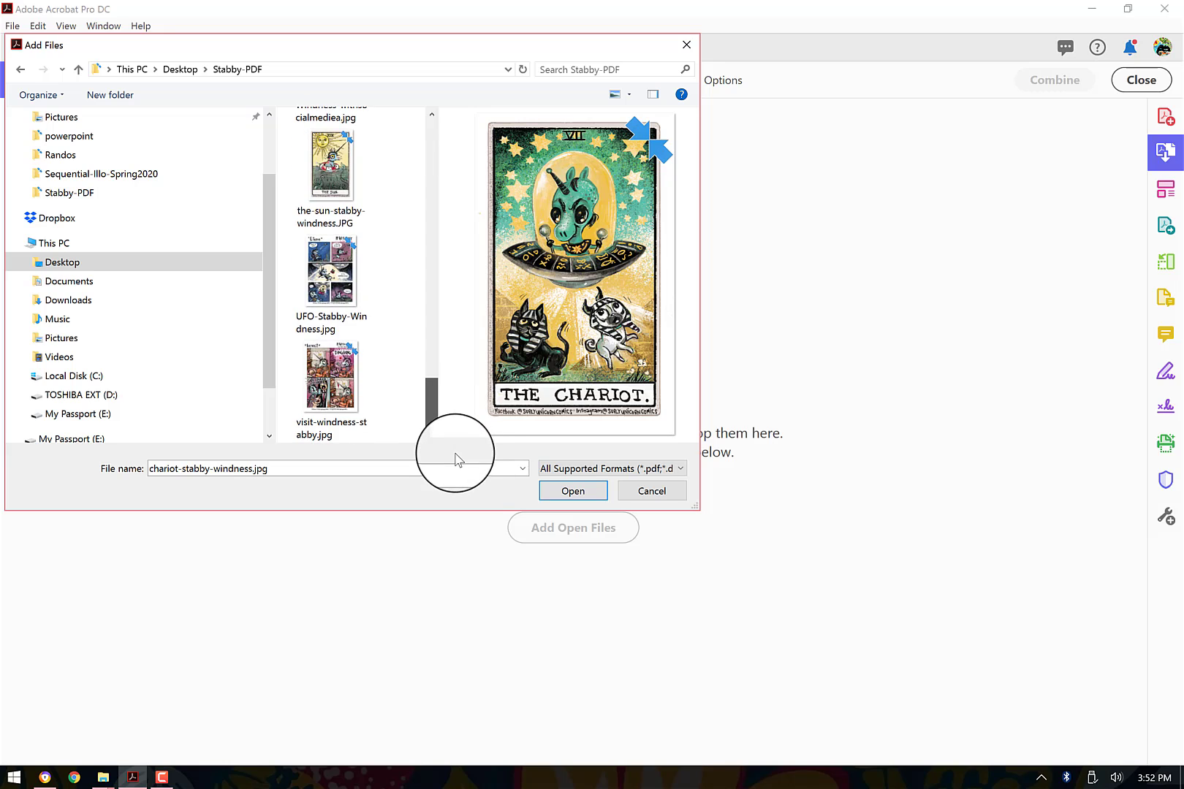
left_click(332, 377, "shift")
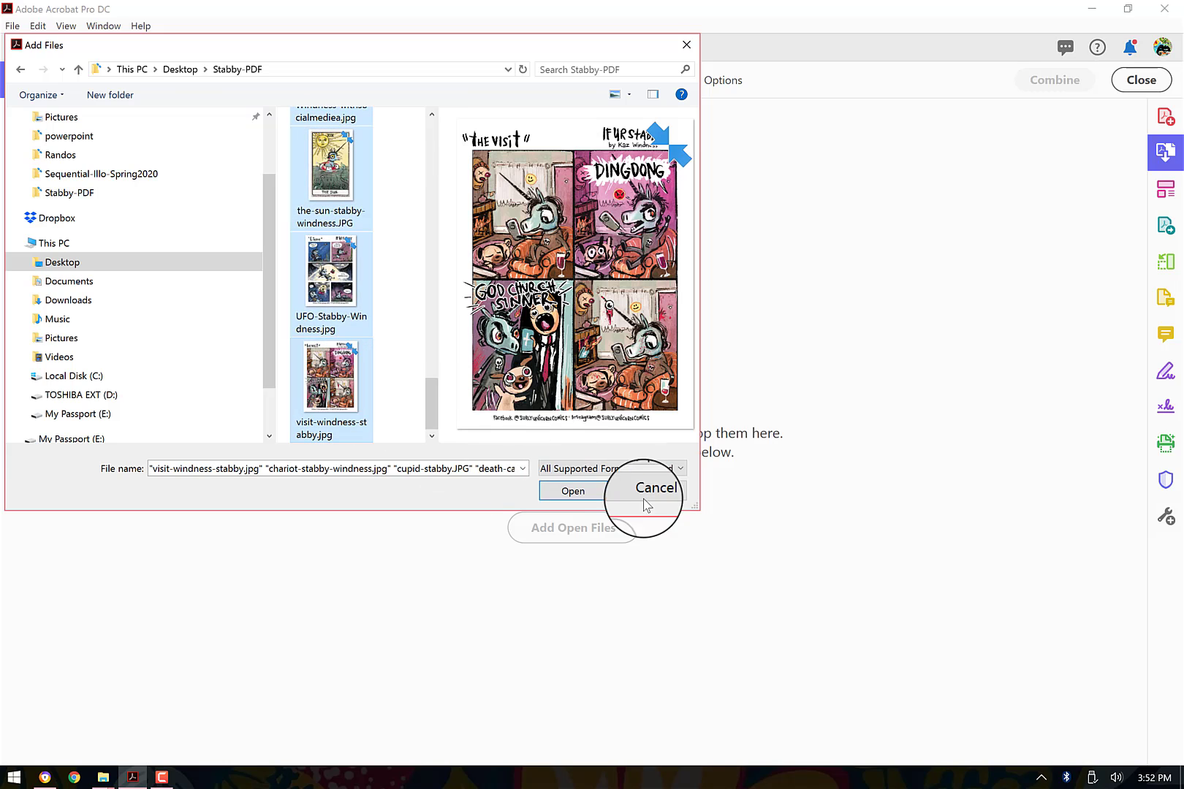
left_click(596, 503)
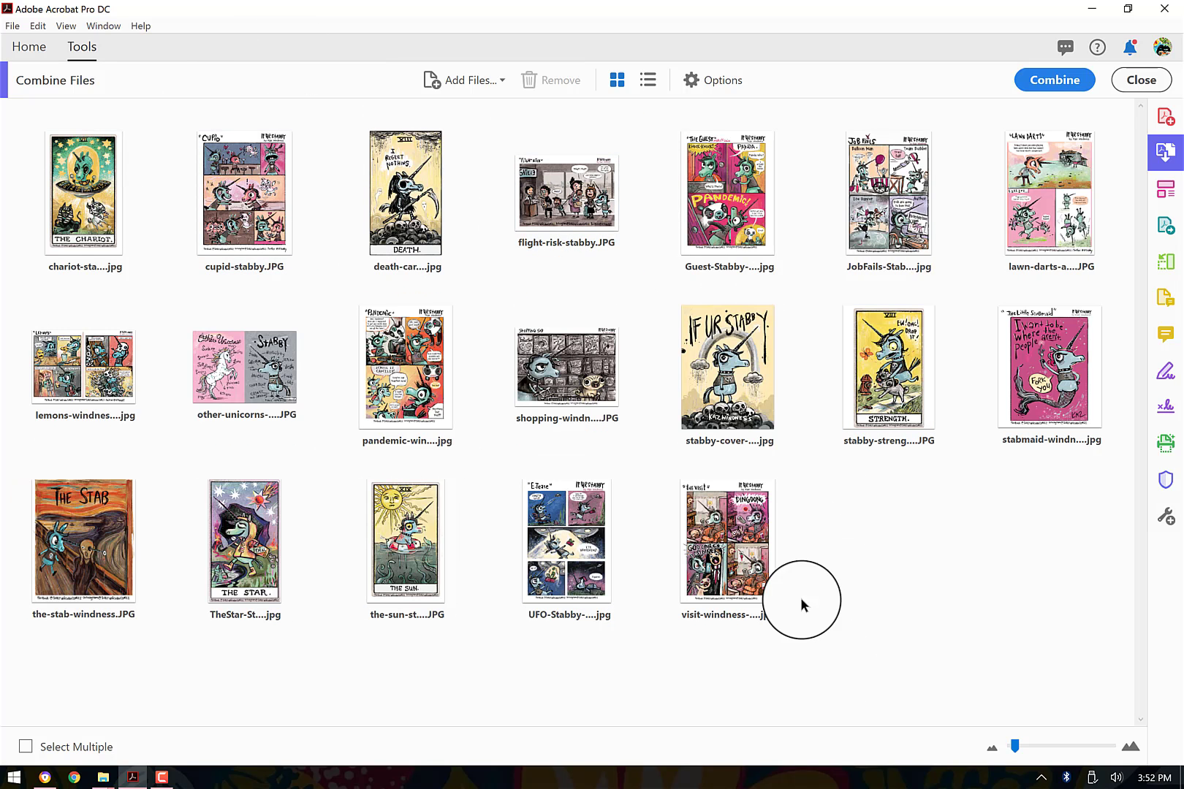
Move stabby-cover to first place and cupid-stabby.JPG right after it, ahead of chariot
left_click_drag(727, 366, 314, 190)
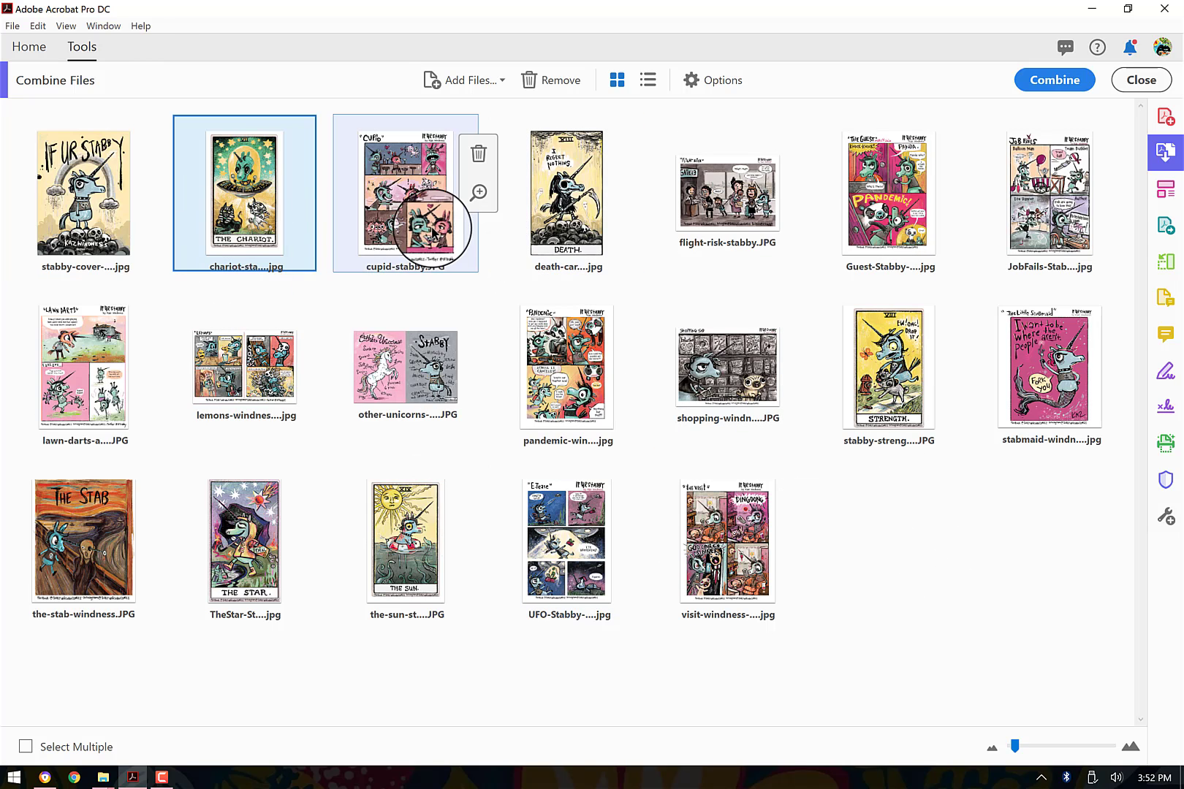
left_click_drag(455, 190, 199, 218)
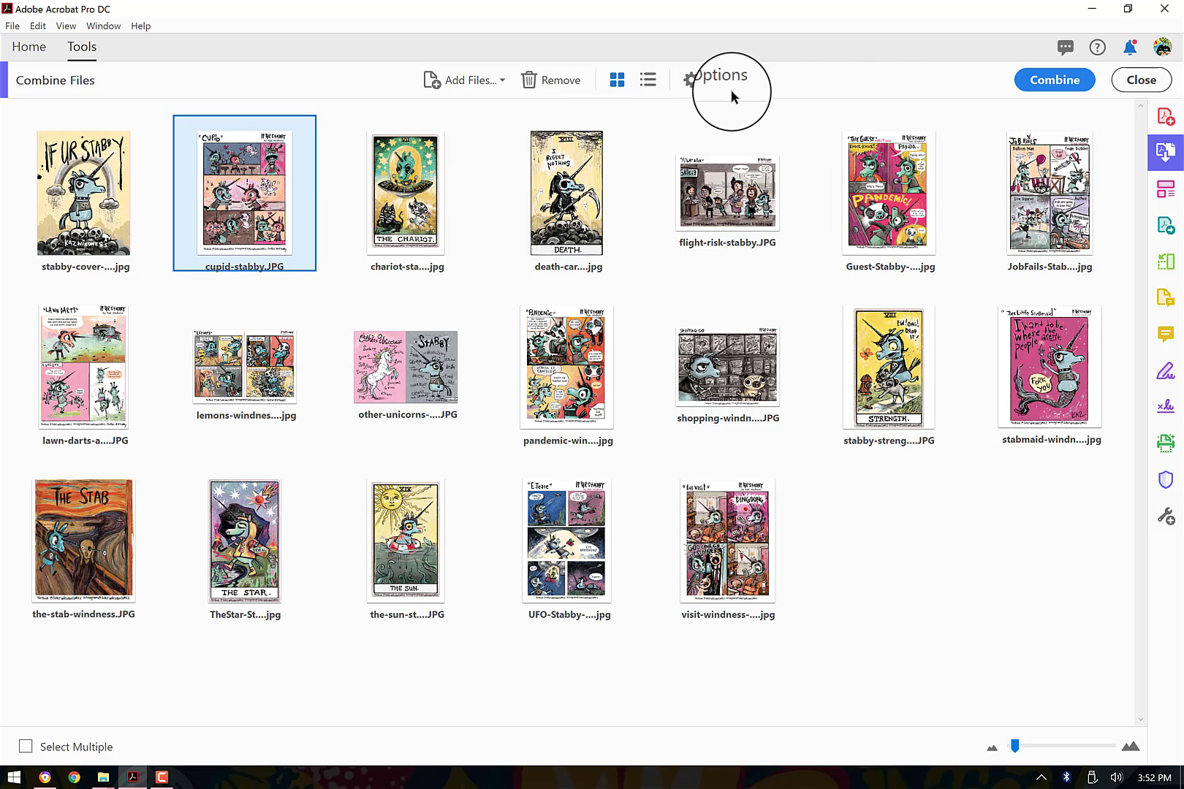
Combine the 19 queued images into the new document Binder1.pdf
left_click(1046, 84)
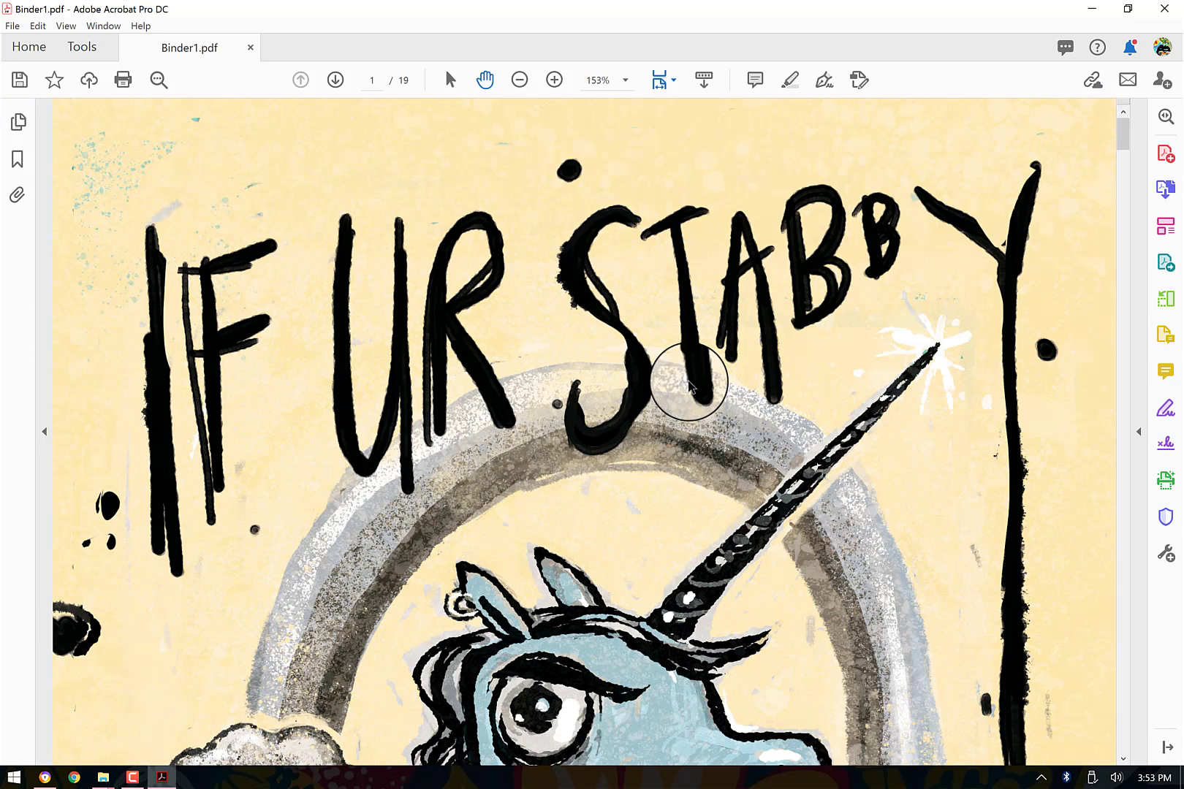
Zoom Binder1.pdf out to 125% and scroll through its combined comic pages
left_click(519, 79)
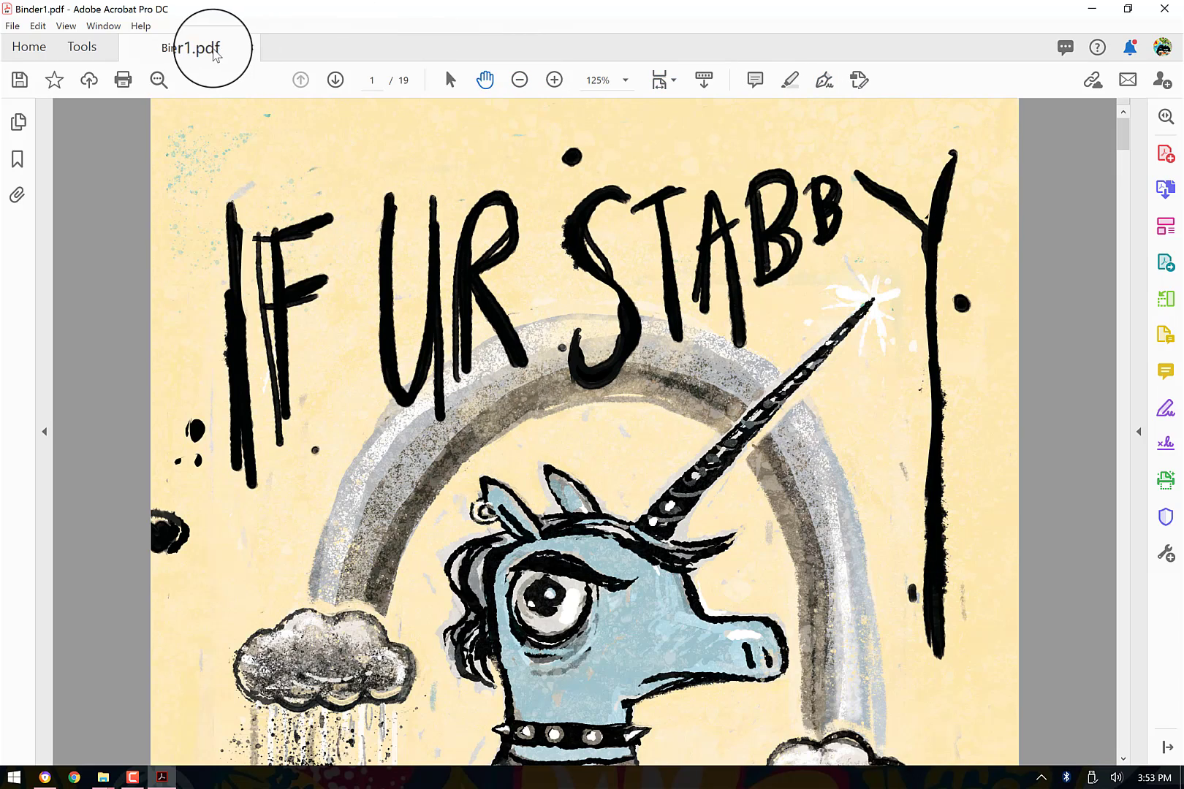
left_click_drag(1124, 133, 1132, 74)
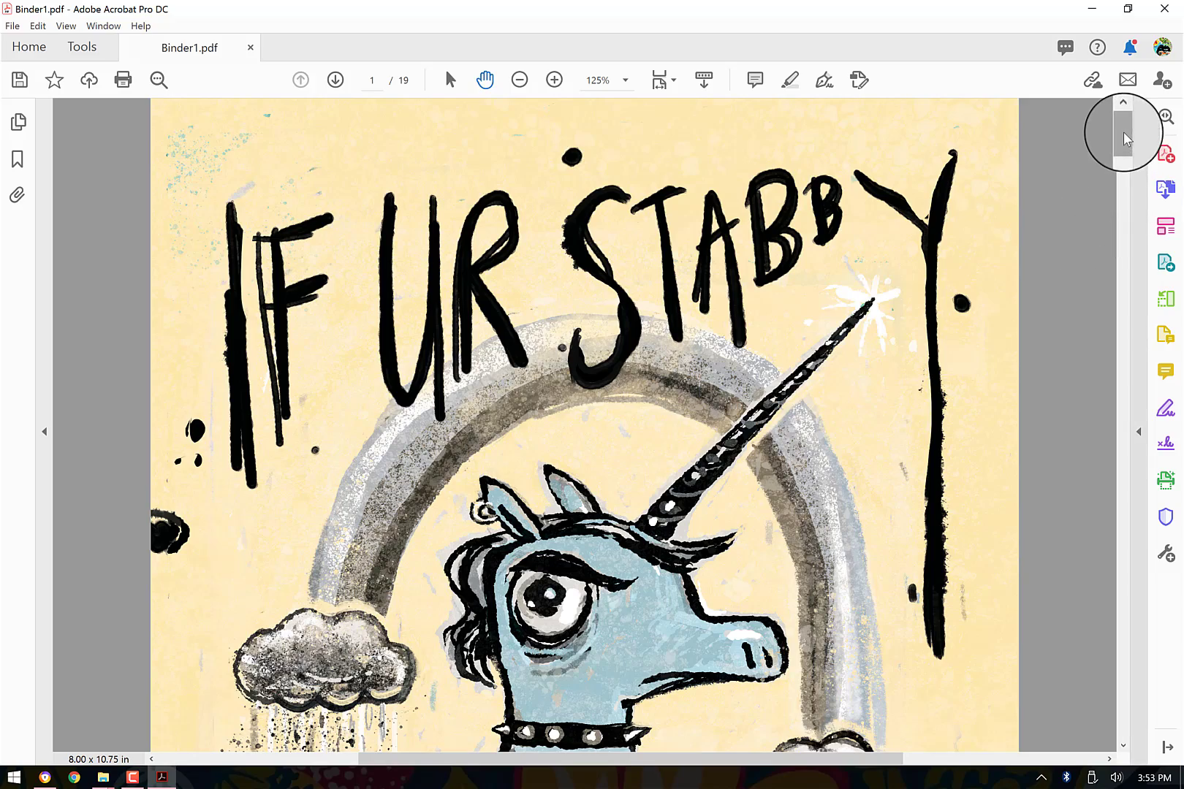
left_click_drag(1124, 139, 1126, 86)
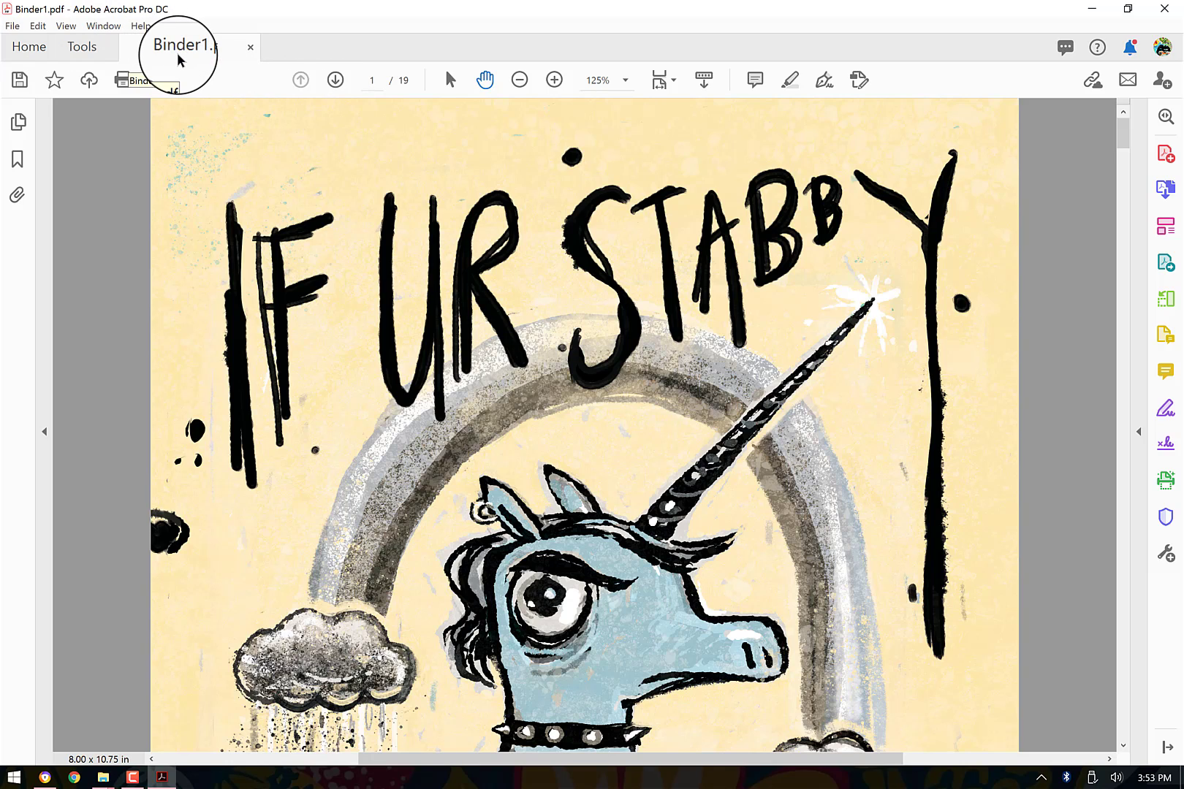
Save the combined document as Binder1.pdf in the Stabby-PDF folder
left_click(13, 25)
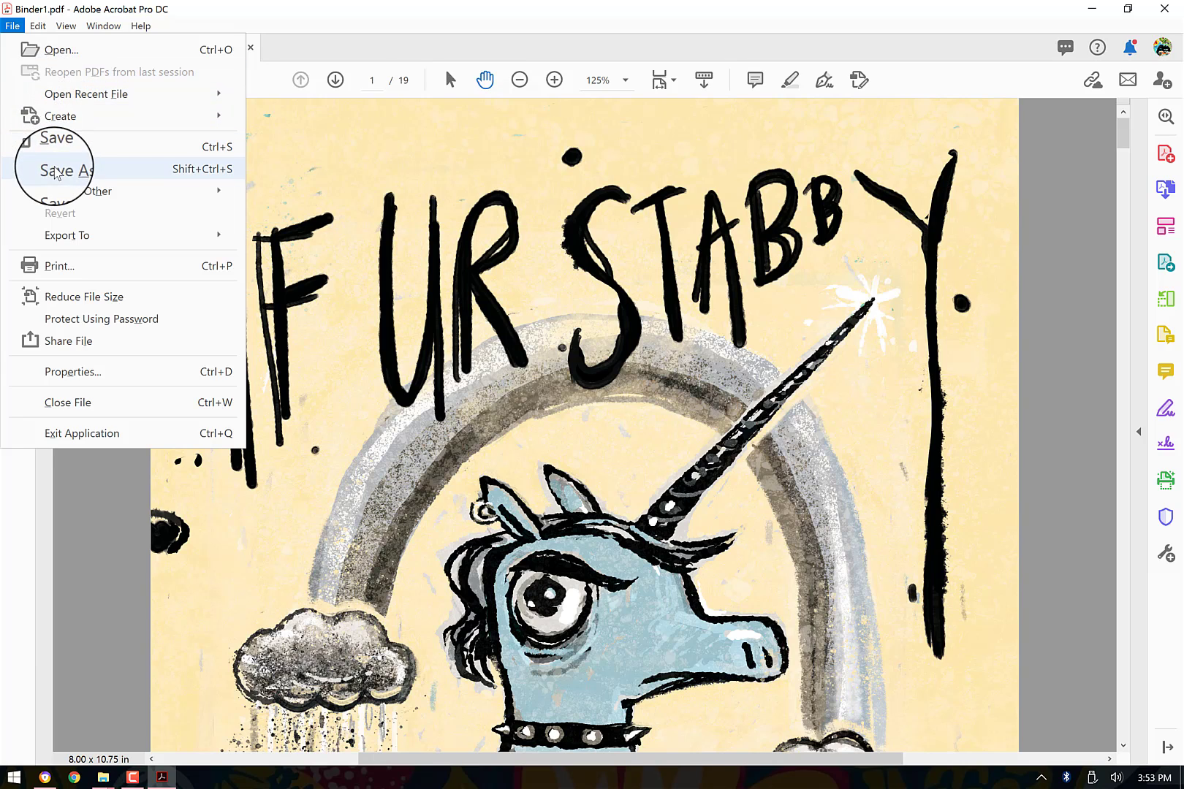
left_click(54, 170)
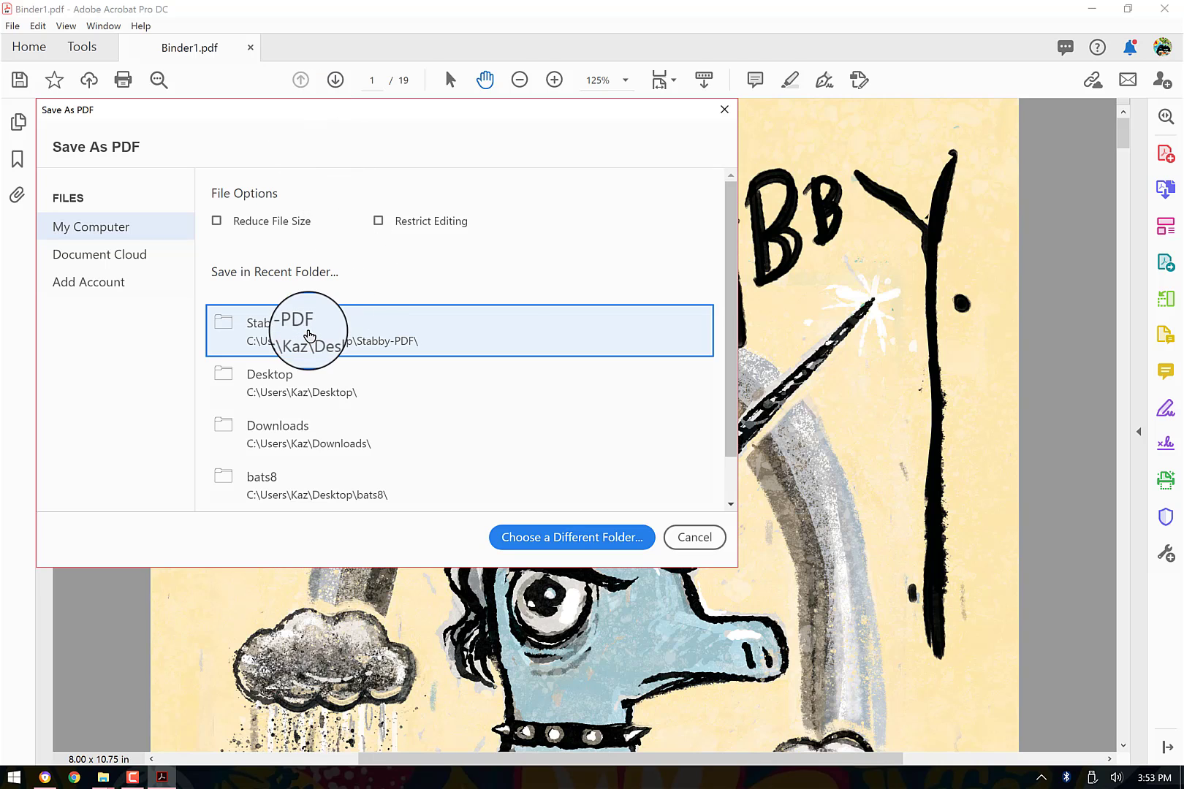
left_click(303, 329)
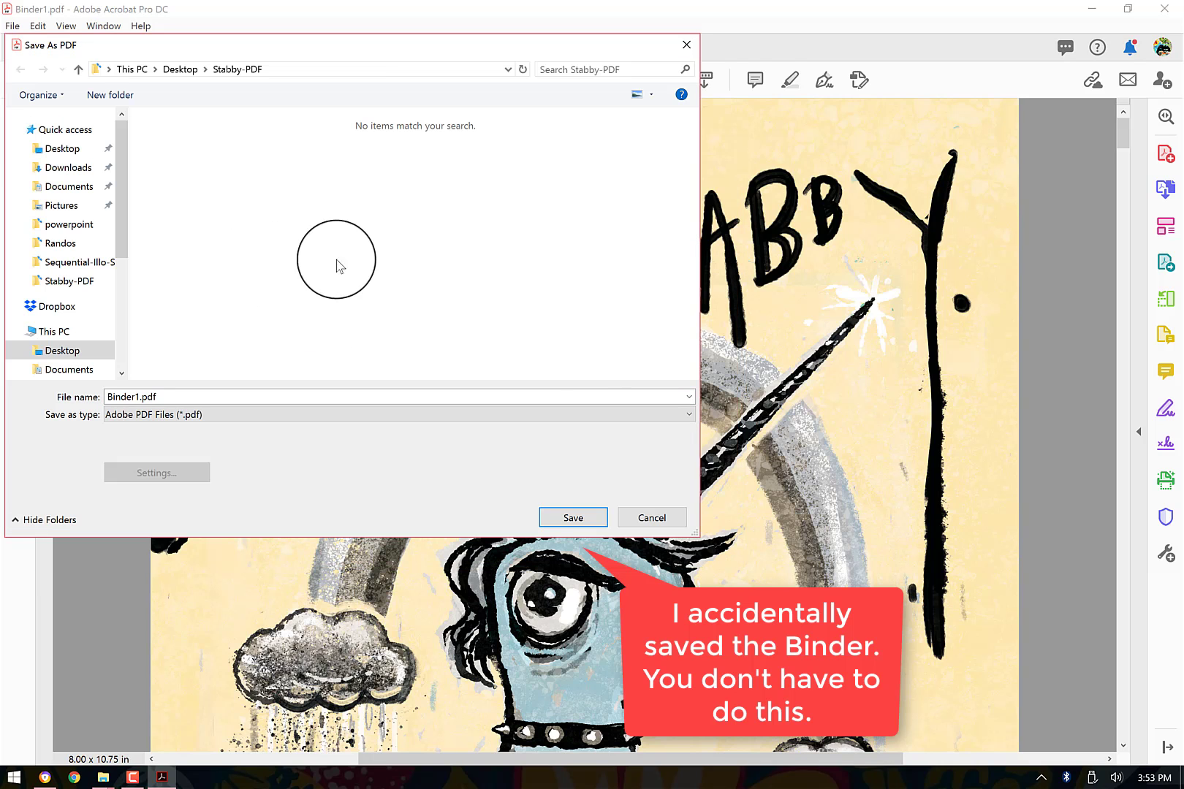
left_click(590, 517)
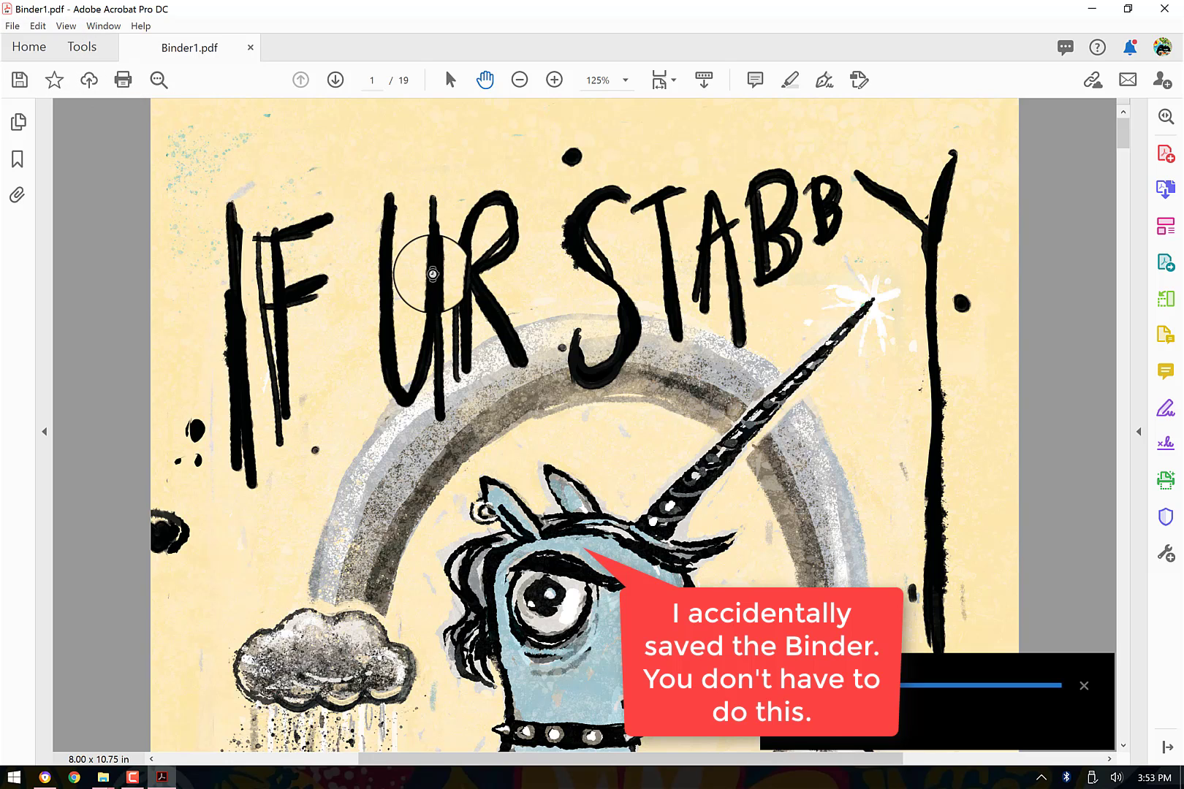
left_click(13, 26)
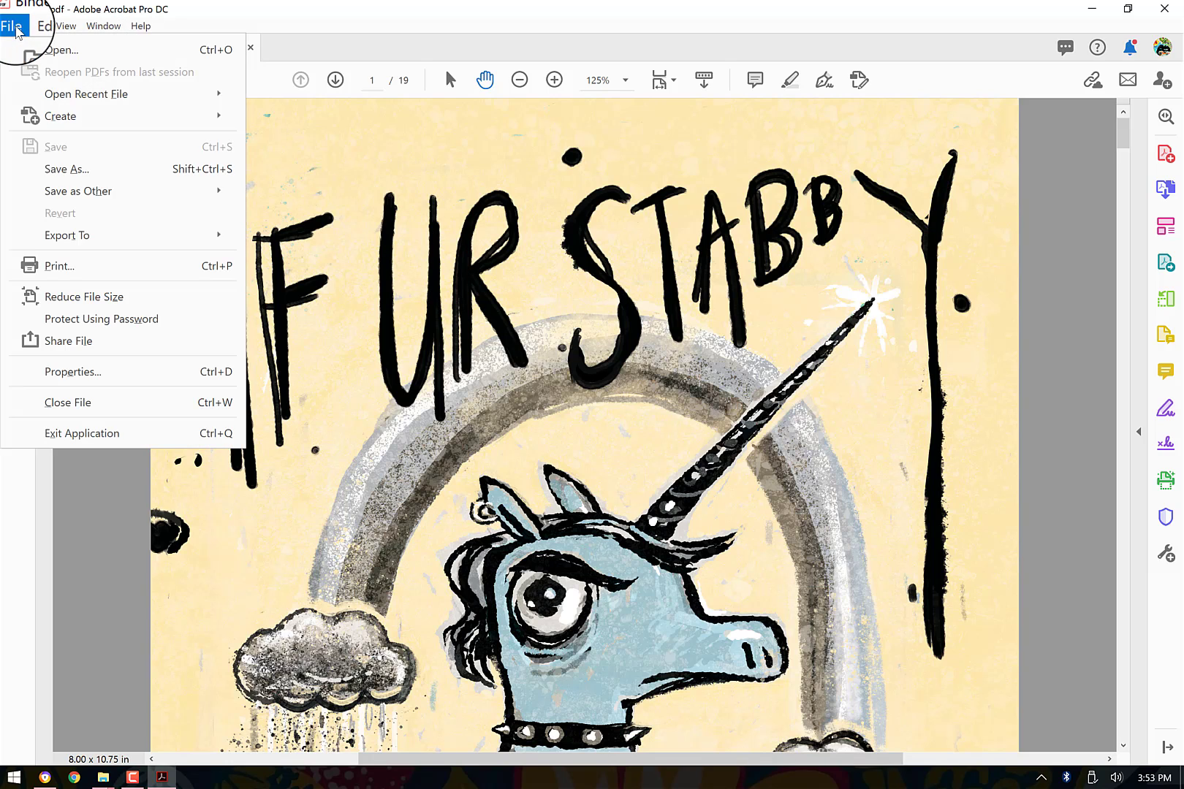
With Reduce File Size ticked, save to Stabby-PDF as IFURSTABBY-WINDNESS_4-15-20
left_click(65, 172)
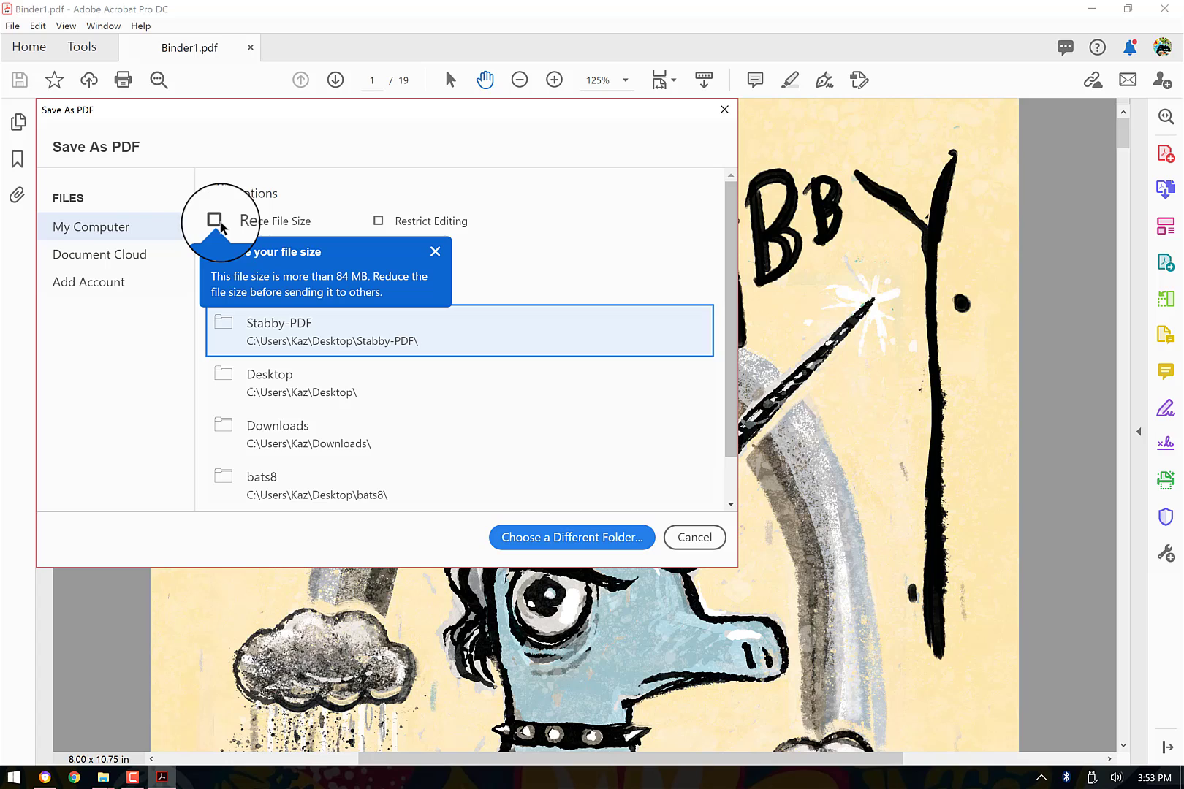
left_click(216, 221)
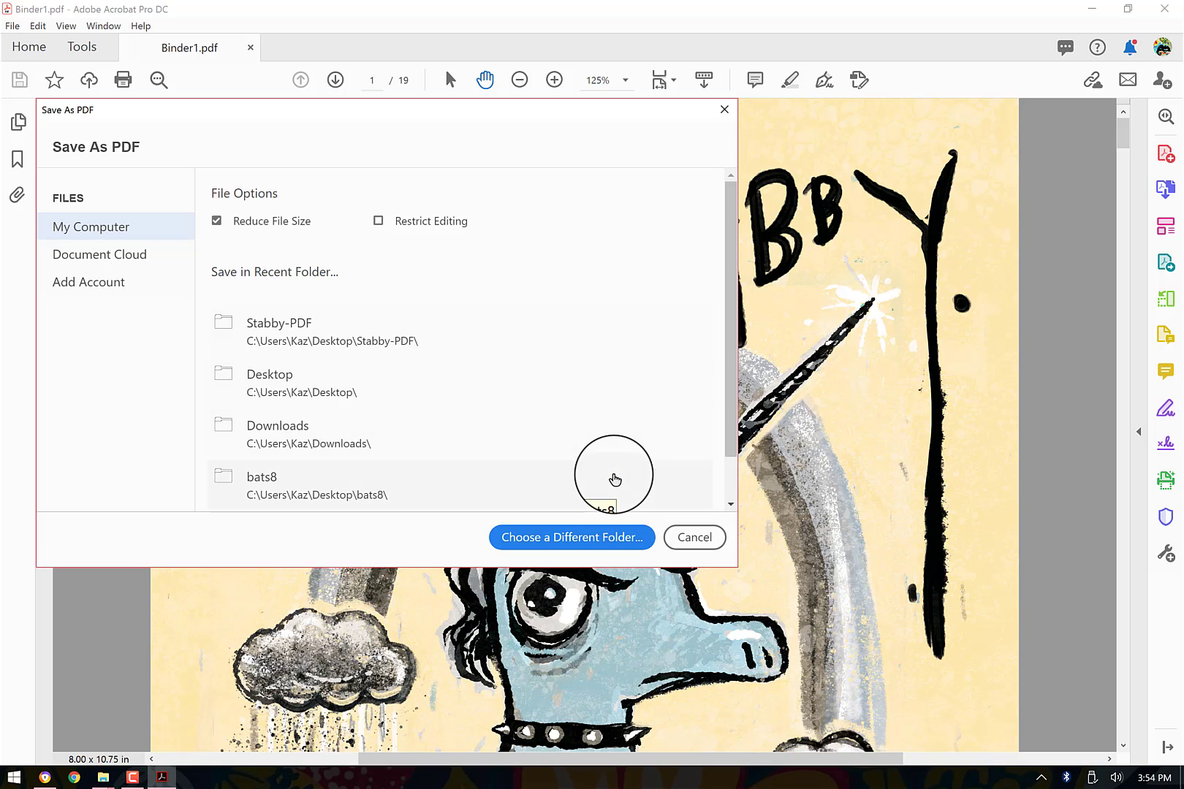
left_click(275, 334)
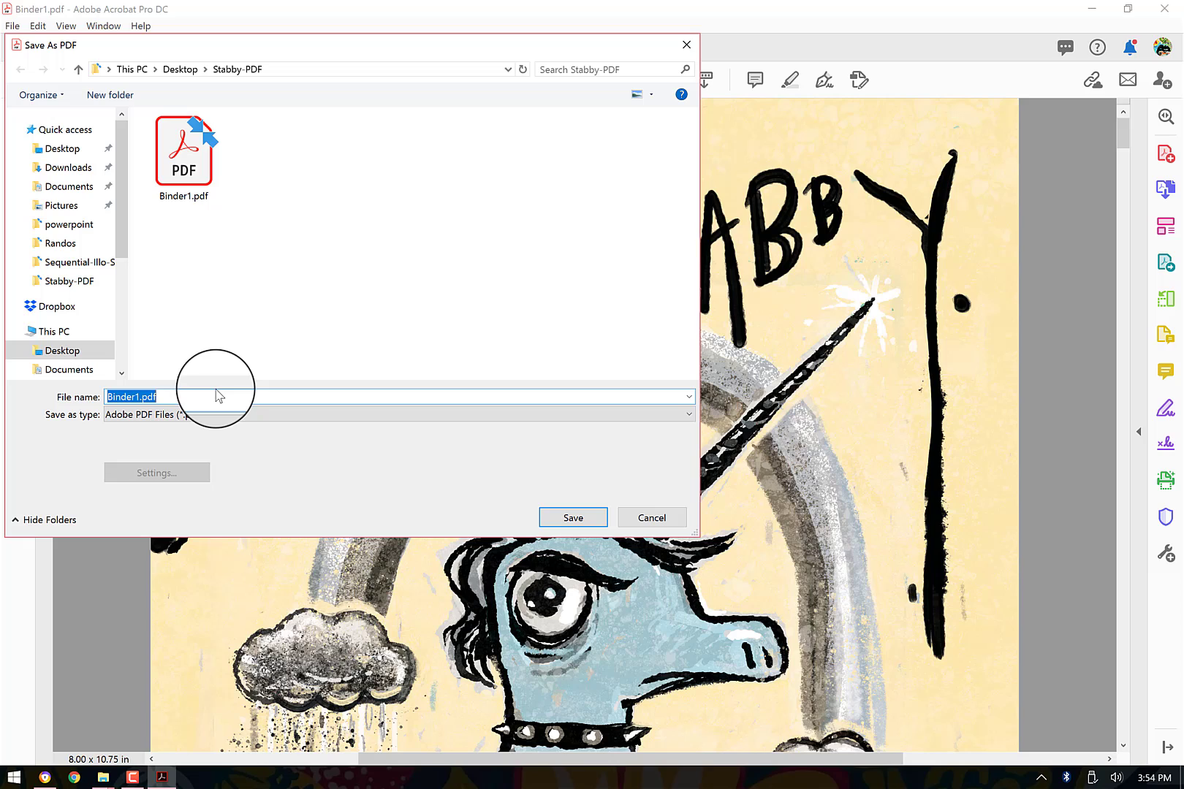
type("st")
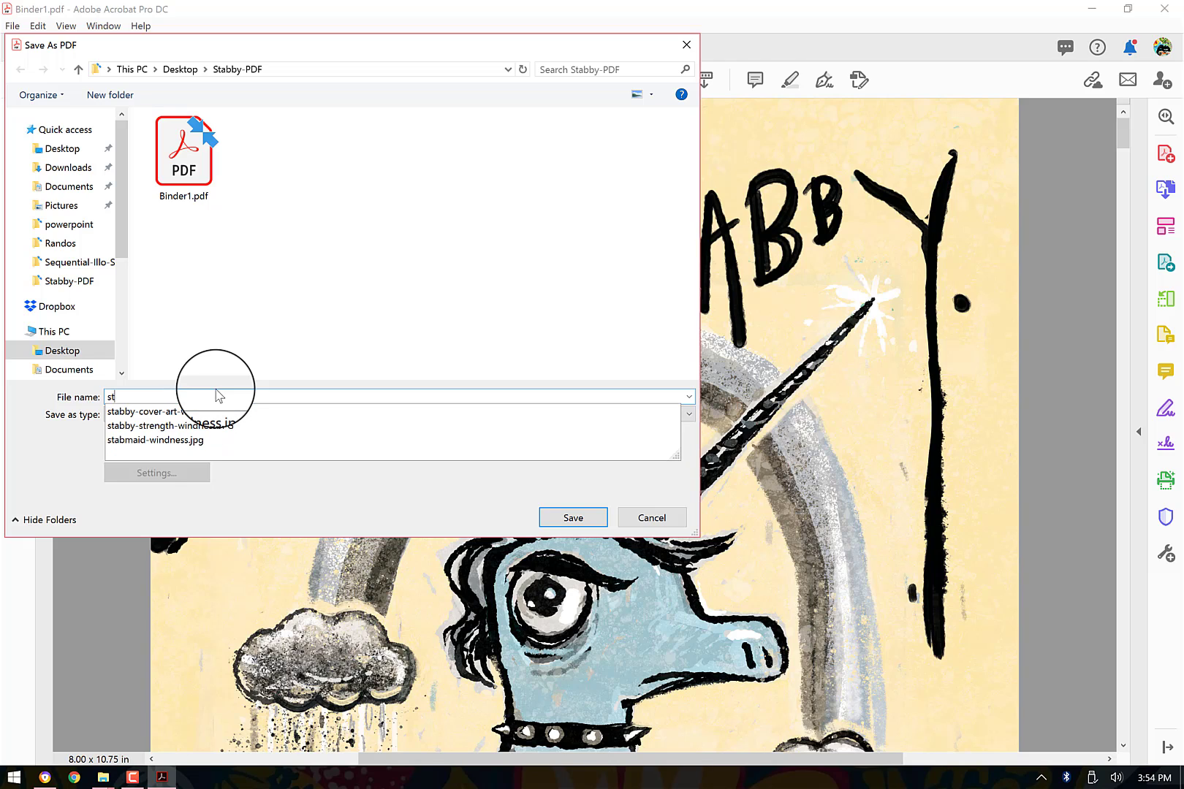
type("abbuy=")
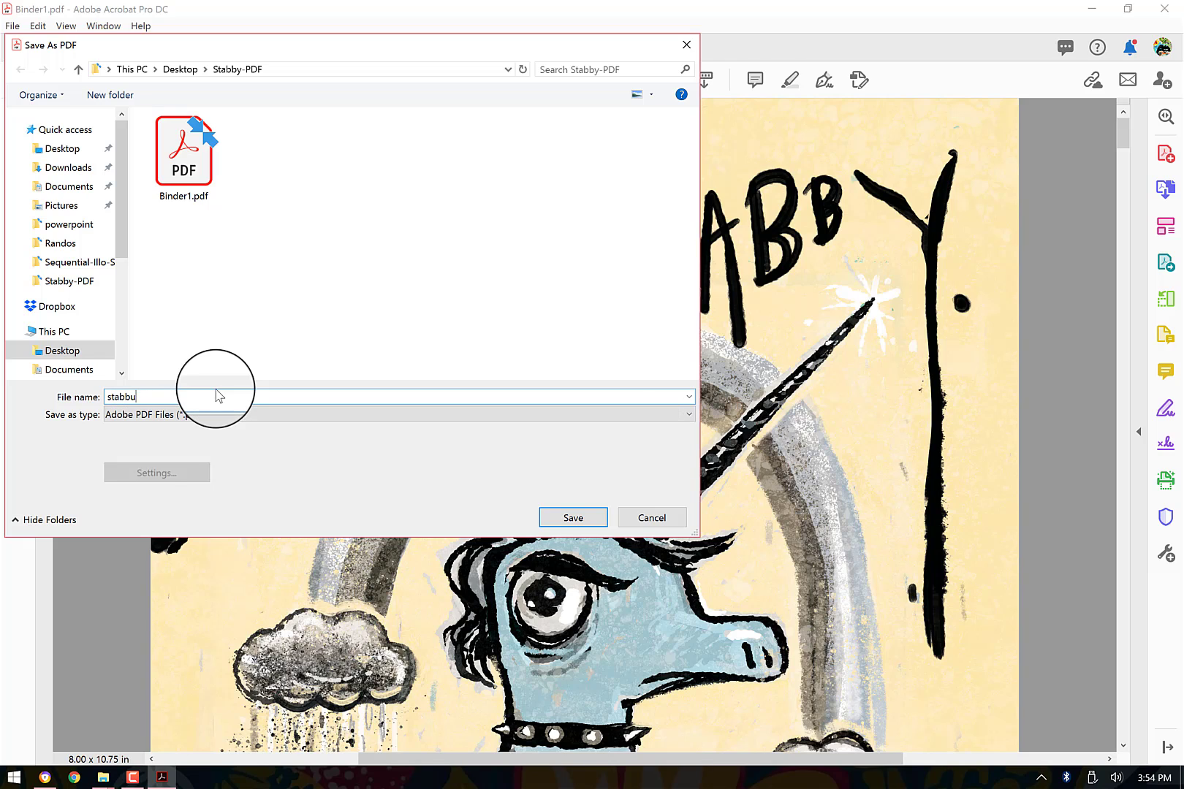
key("BackSpace")
type("y-samples-windr")
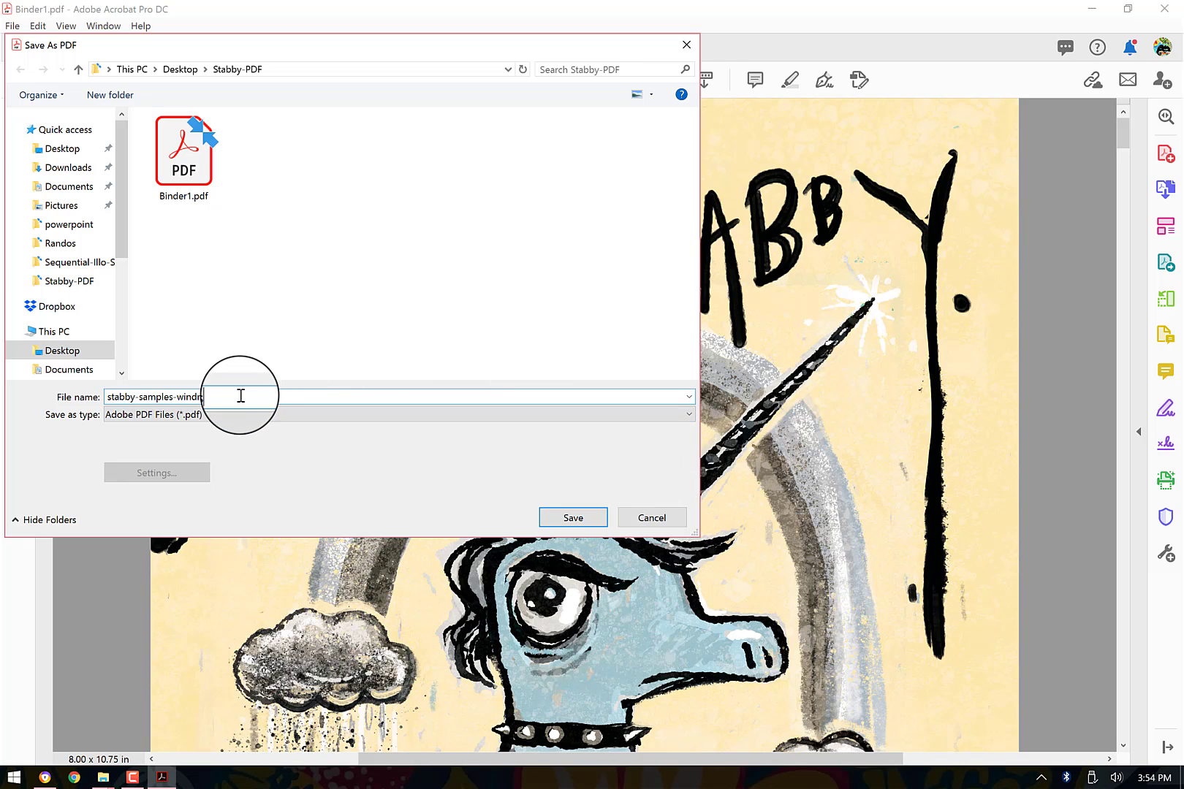
left_click_drag(240, 396, 76, 396)
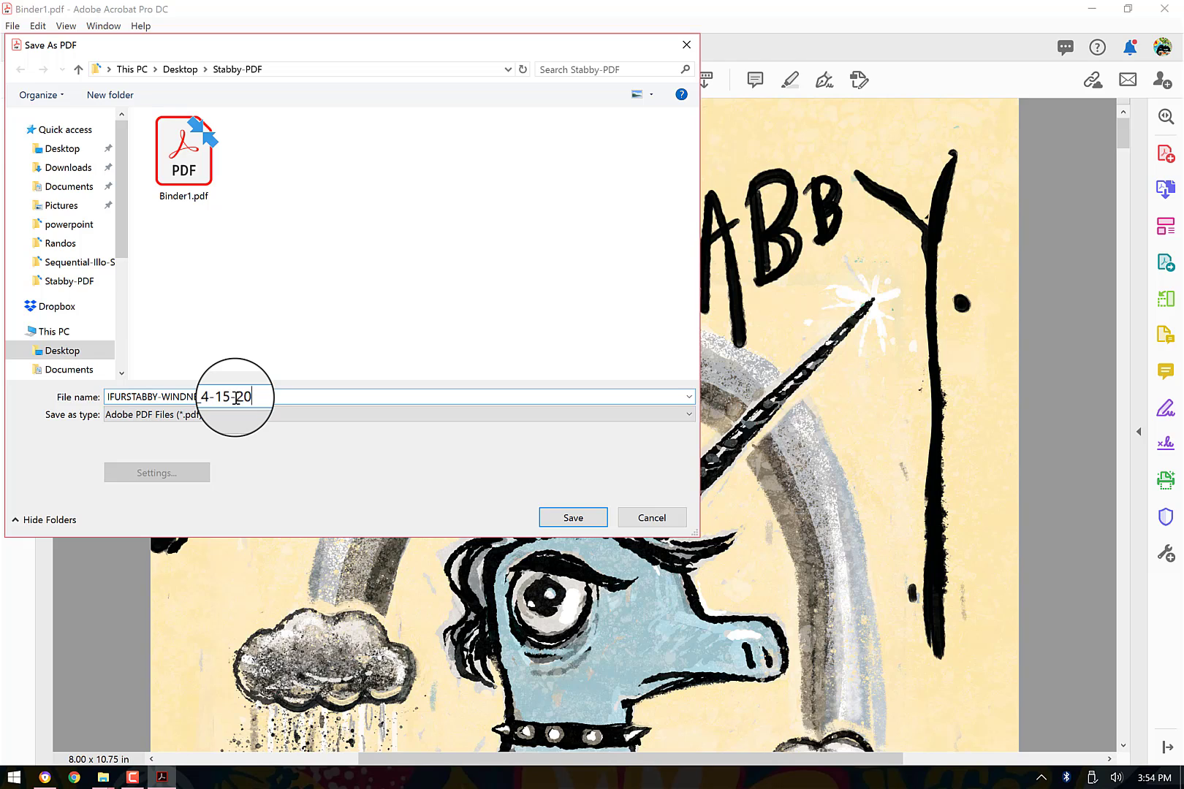
left_click(570, 517)
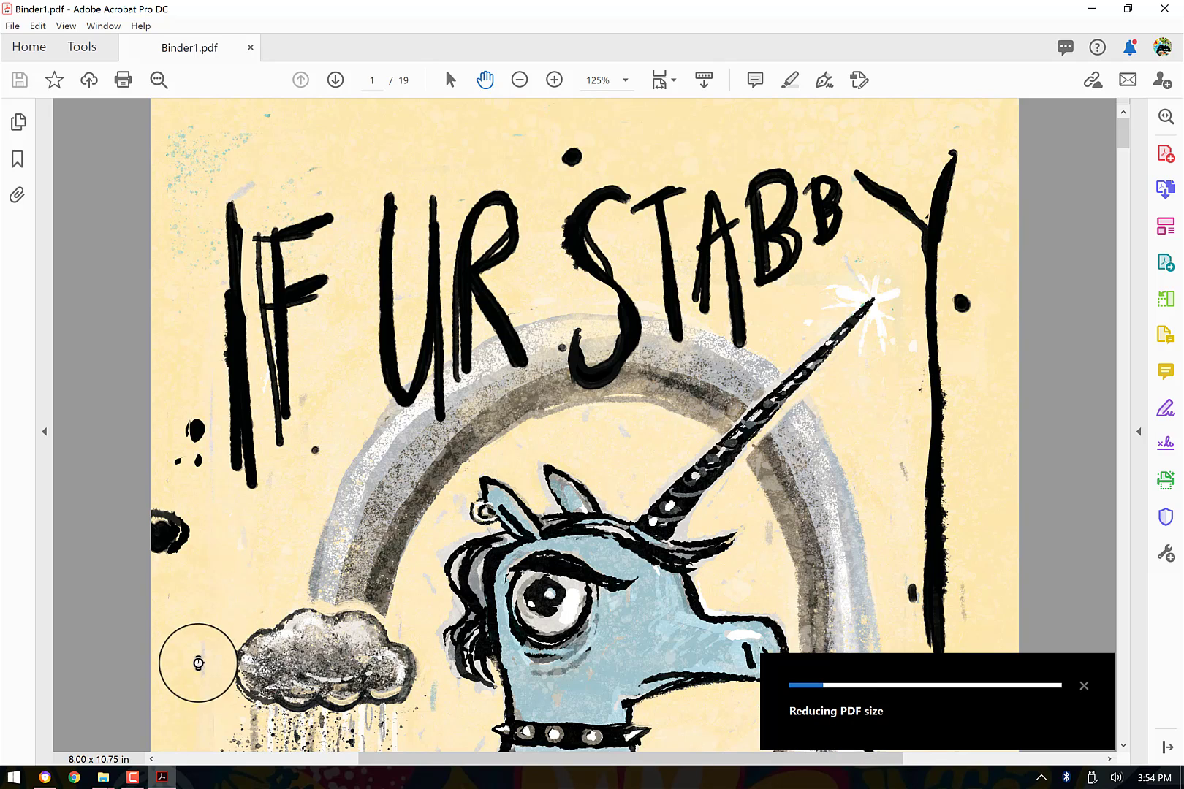
Let the size reduction finish, shrinking the PDF from 84 MB to 6 MB
left_click(135, 780)
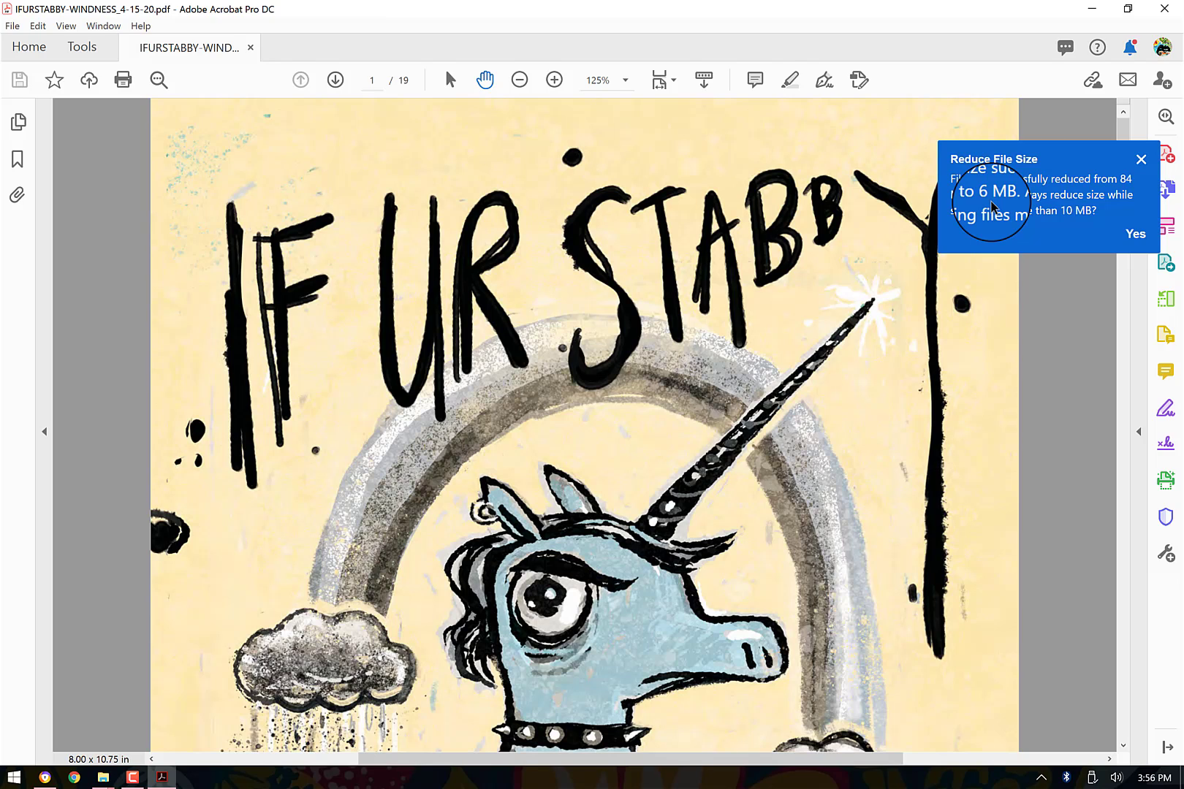
Close Acrobat and reopen IFURSTABBY-WINDNESS_4-15-20.pdf from the Stabby-PDF folder
left_click(1164, 9)
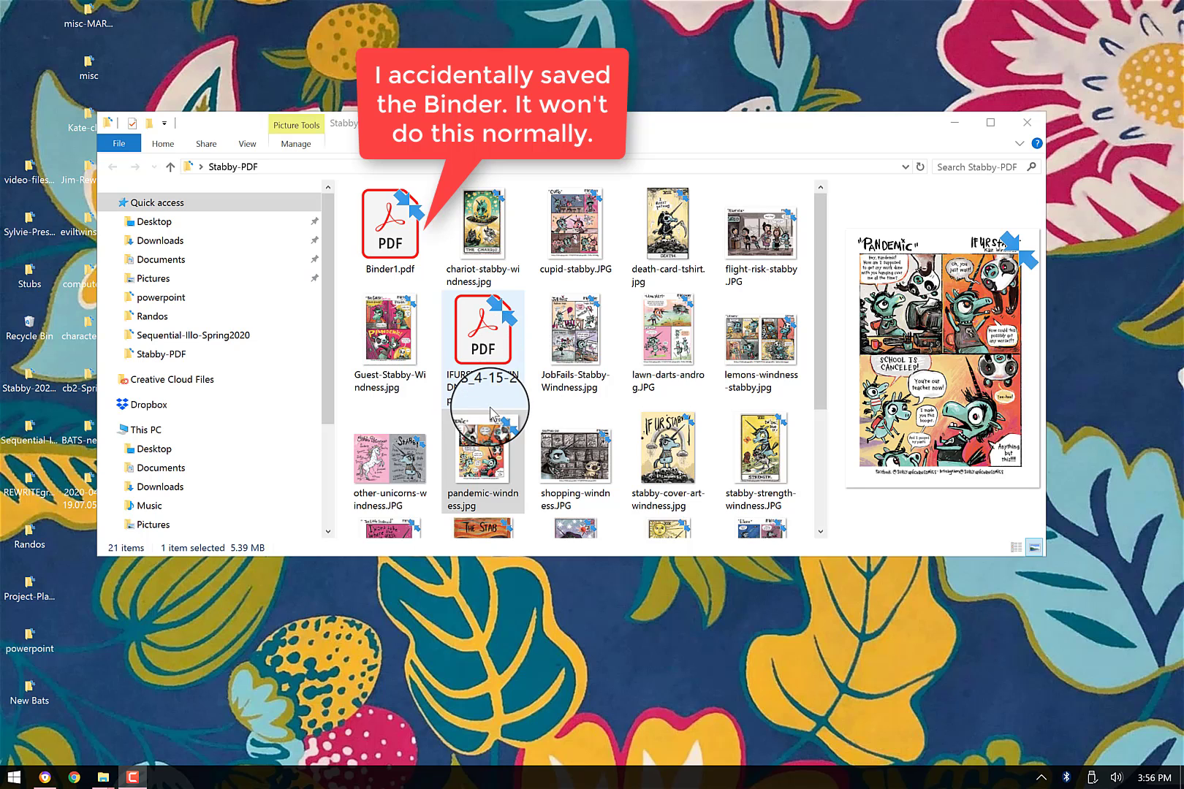
double_click(488, 344)
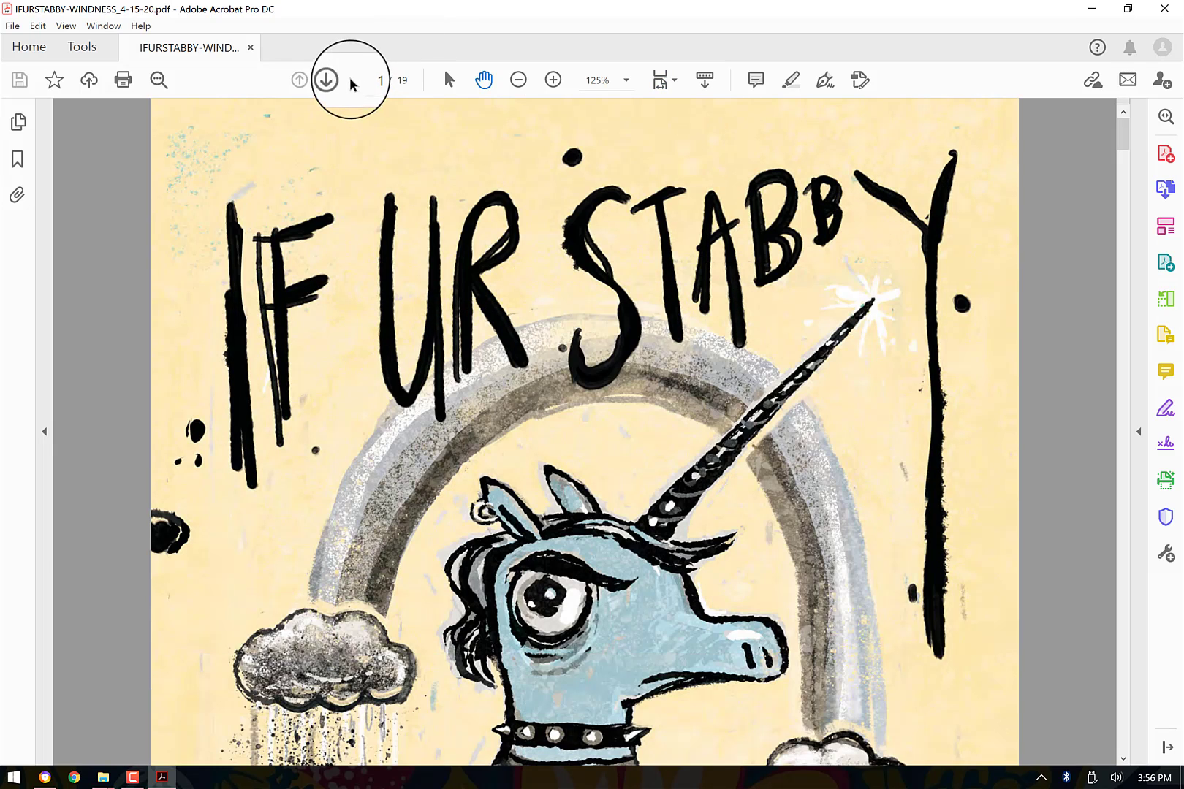
Zoom the reopened PDF out to 33.3% and scroll through its 19 pages
left_click(519, 80)
left_click(519, 80)
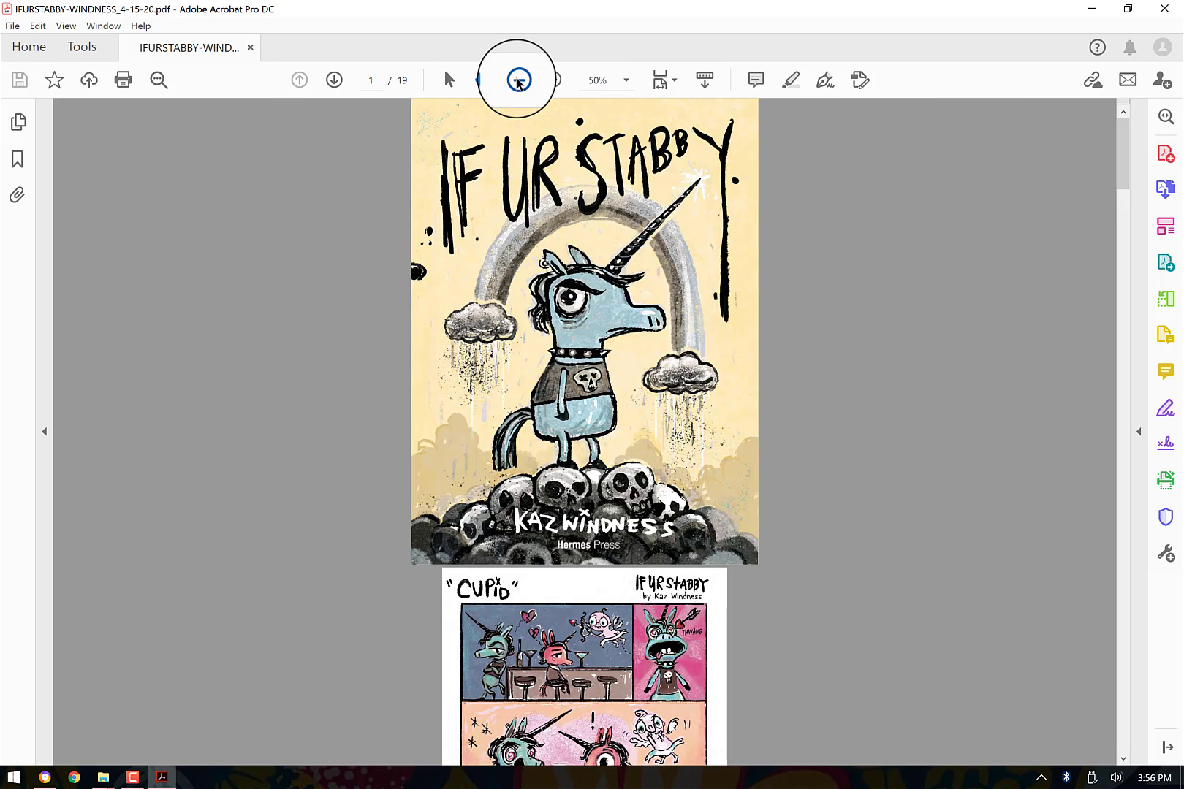
left_click(519, 80)
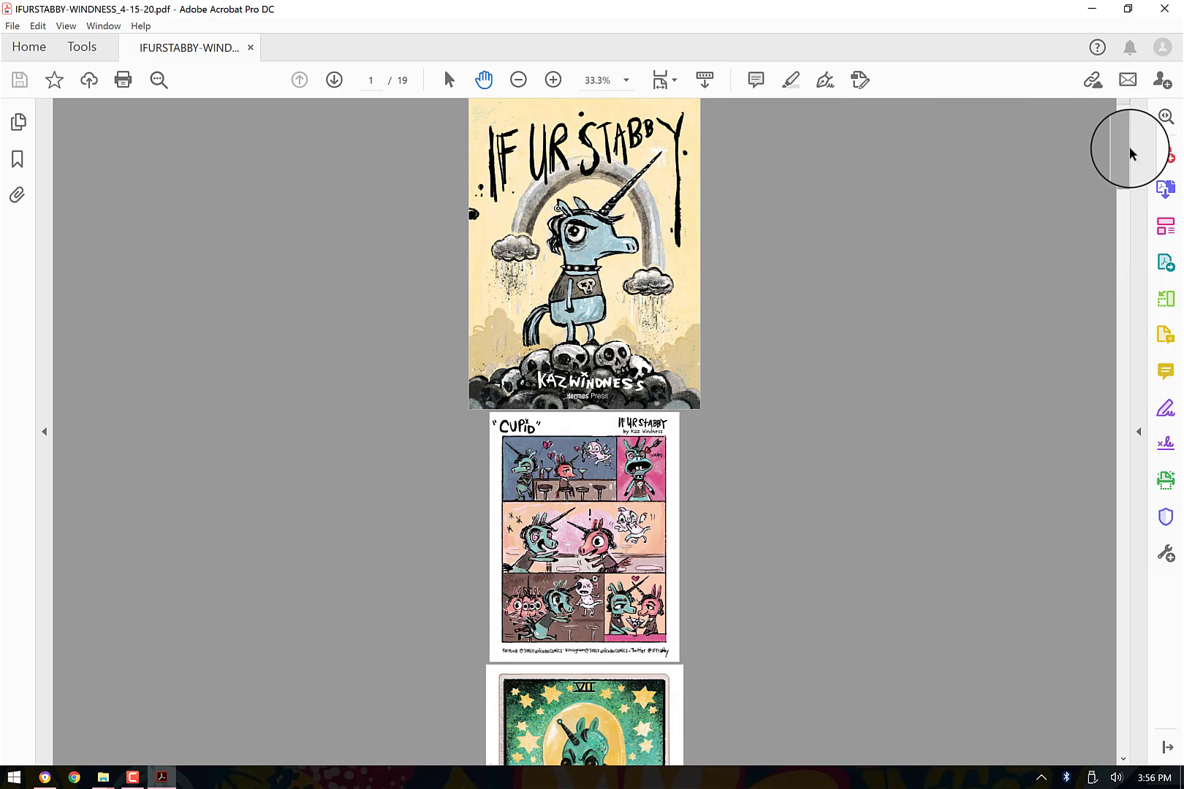
left_click_drag(1130, 153, 1092, 82)
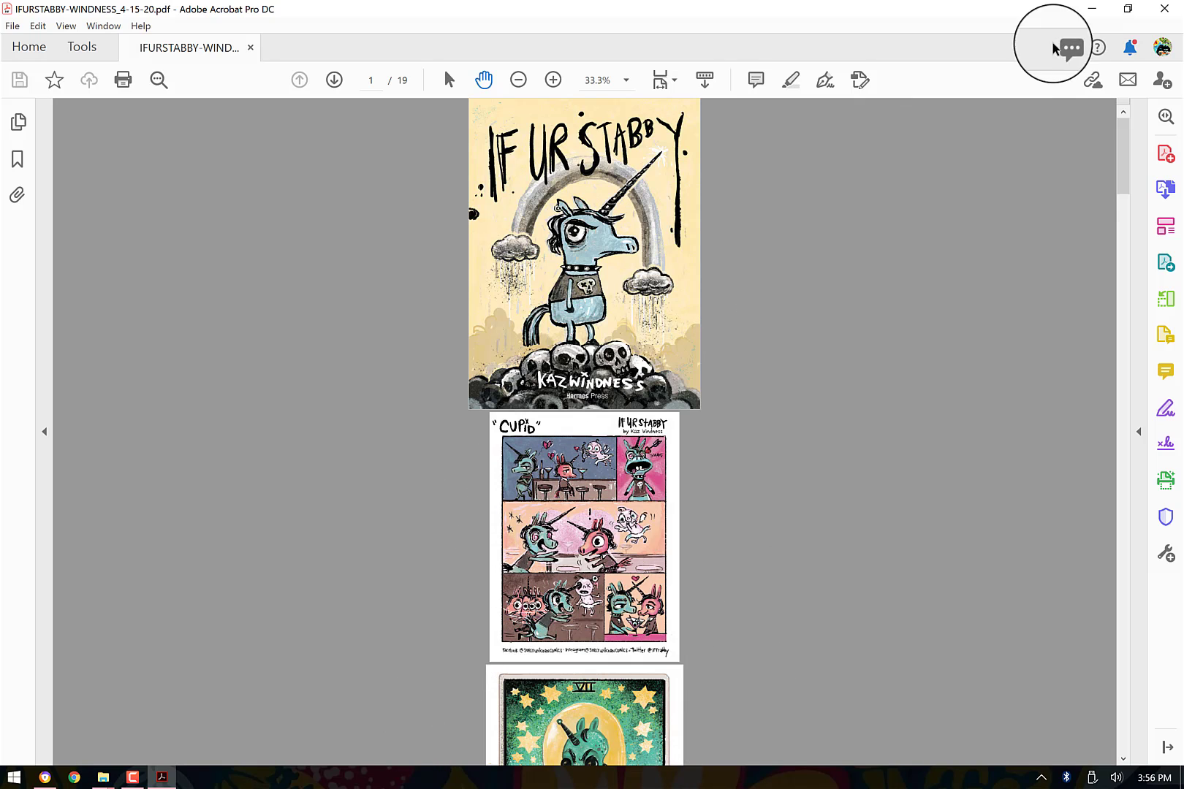
left_click_drag(1122, 152, 1155, 154)
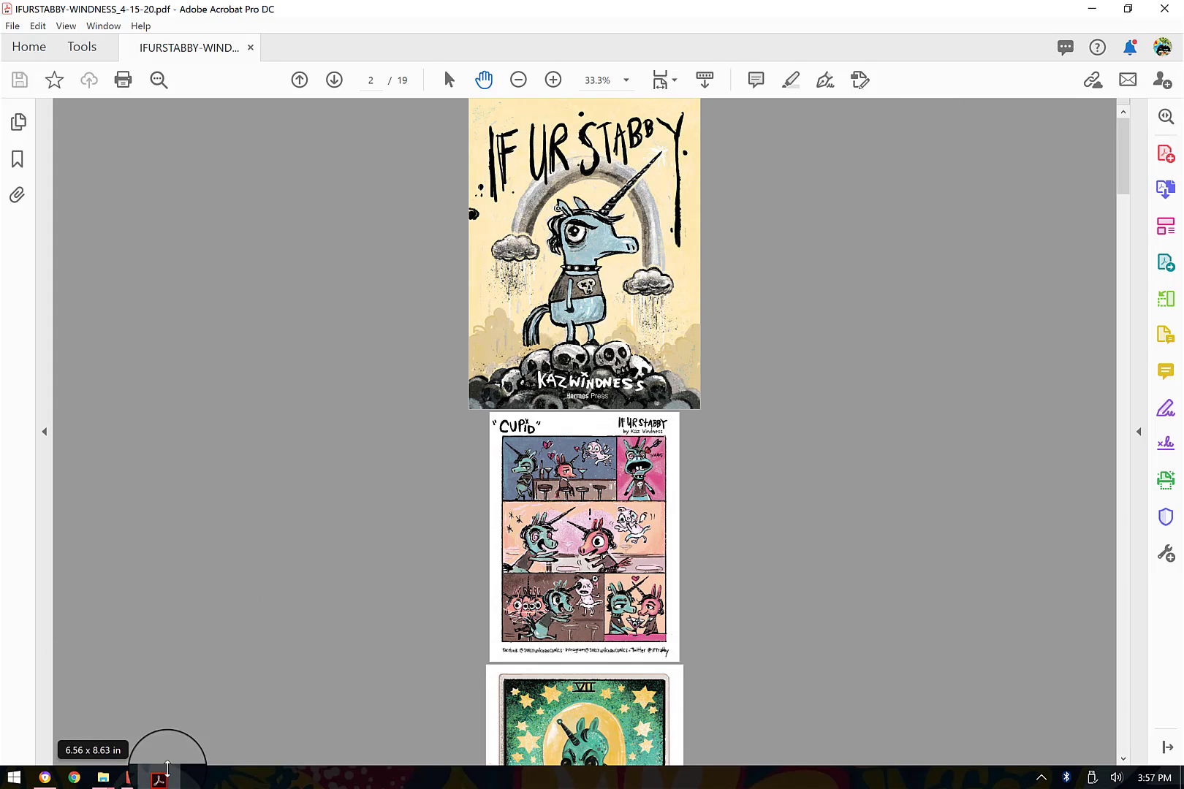
left_click(133, 777)
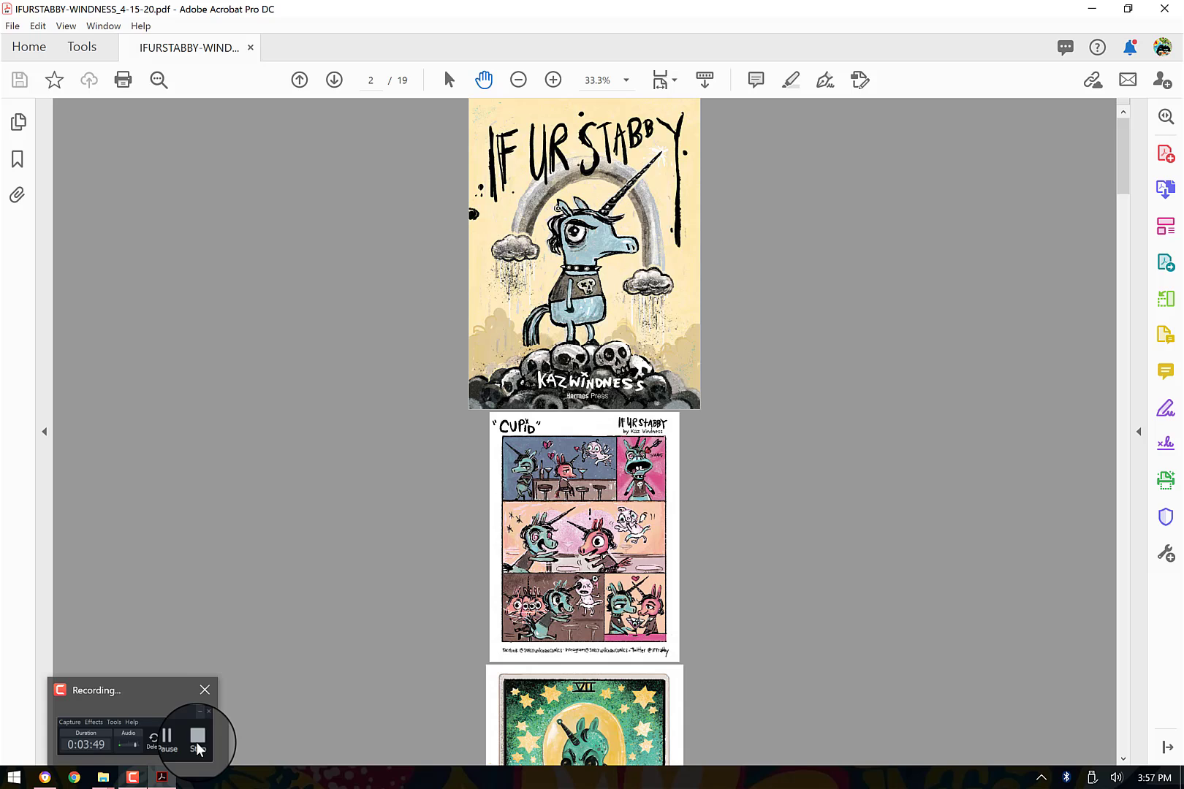